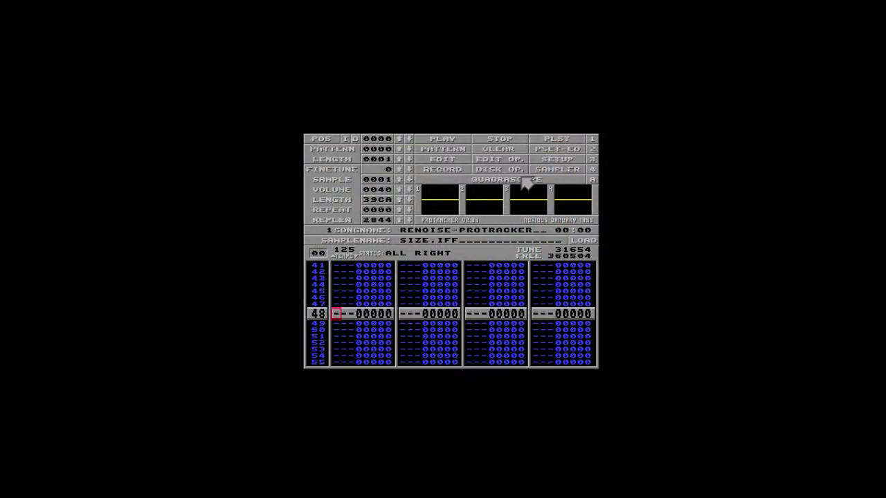
Step: Show the POSITION.IFF sample's waveform in the sampler and stop its playback
click(544, 171)
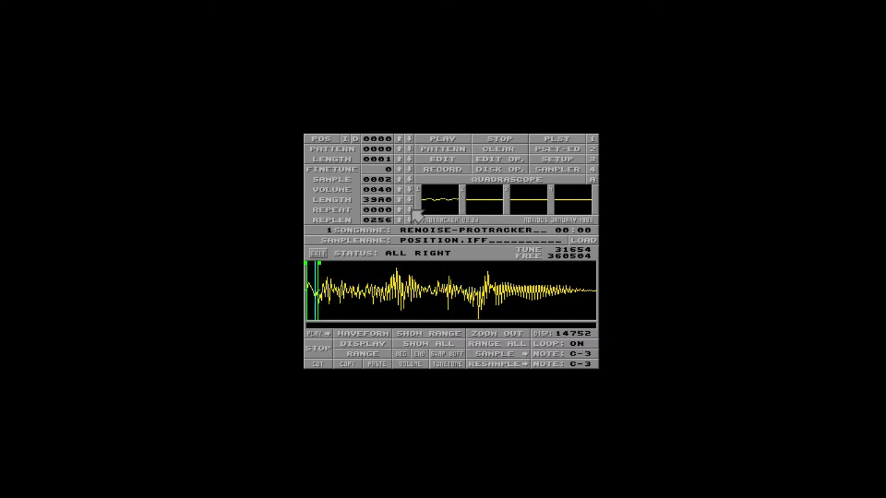
click(511, 140)
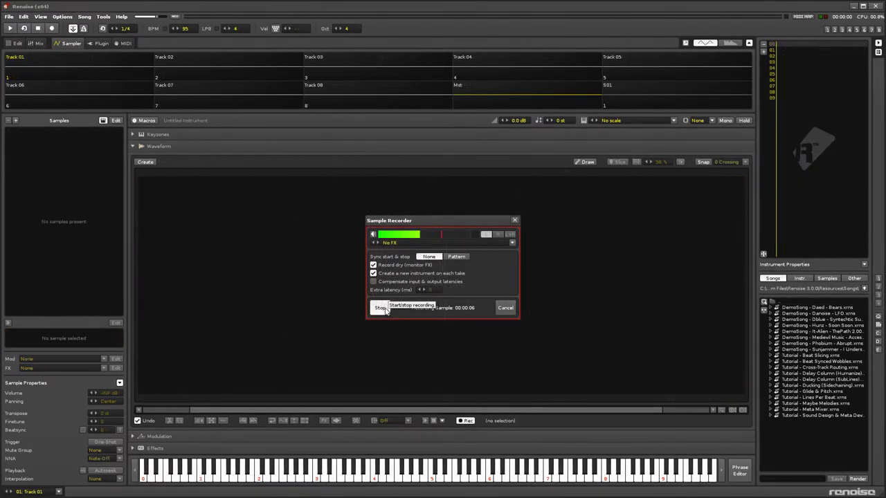
Step: Stop the Sample Recorder take so it loads as Recorded Sample 01, 48000 Hz mono
click(381, 308)
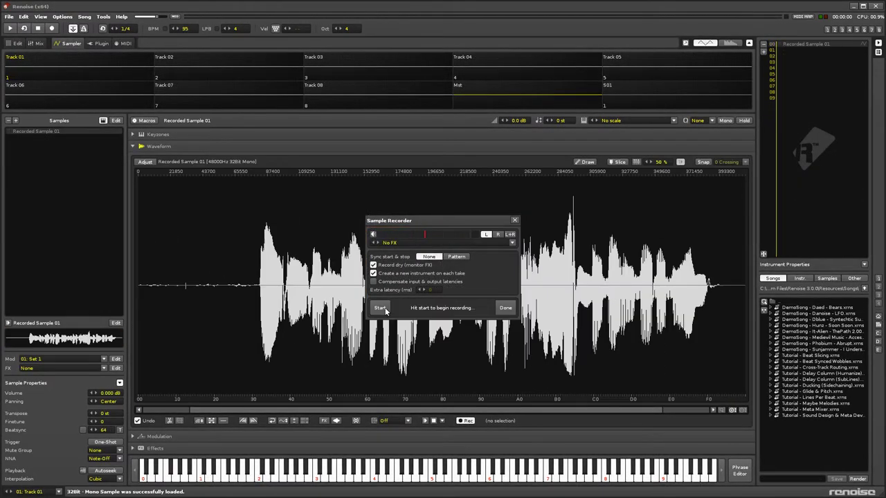
Step: Close the recorder and render the selected drum pattern section to a new sample
click(506, 308)
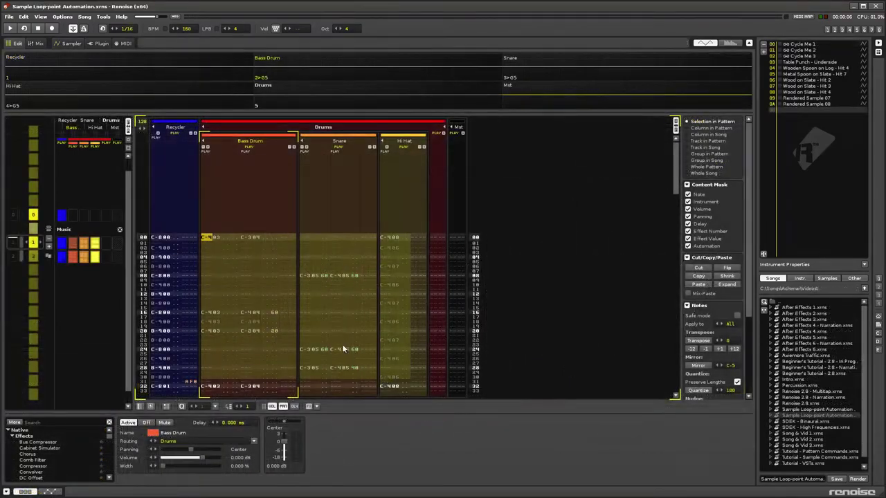
right_click(343, 346)
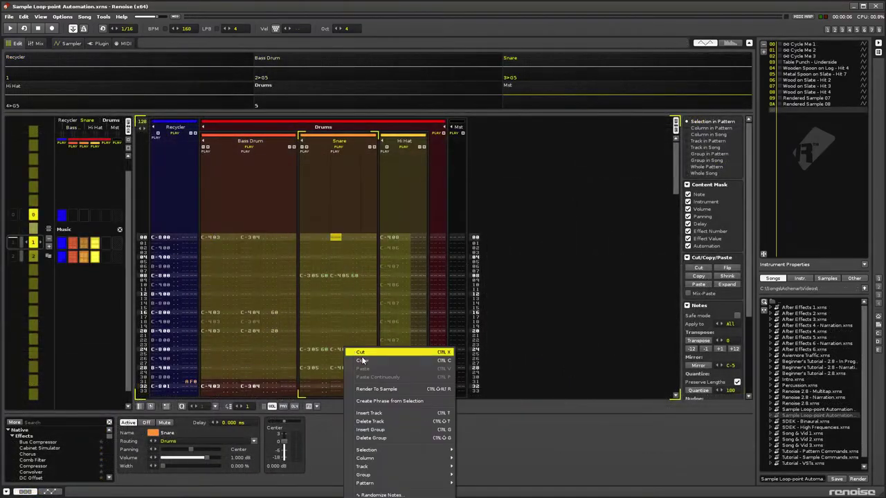
click(376, 389)
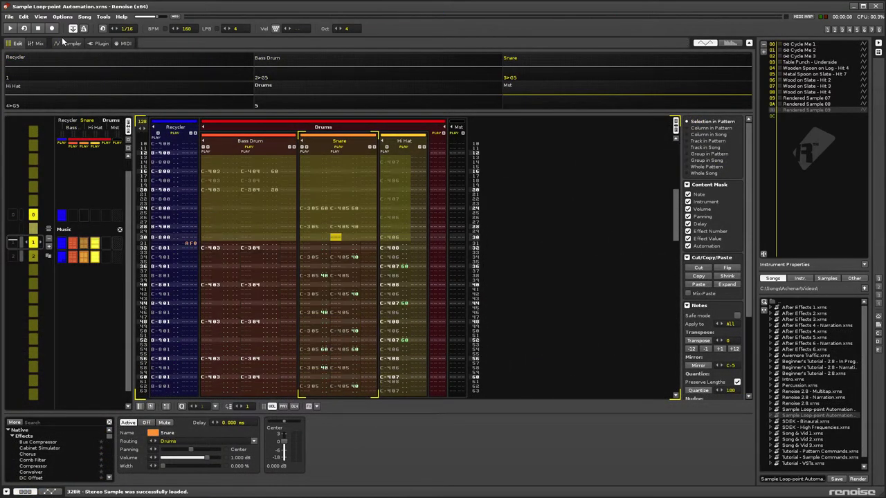
click(64, 42)
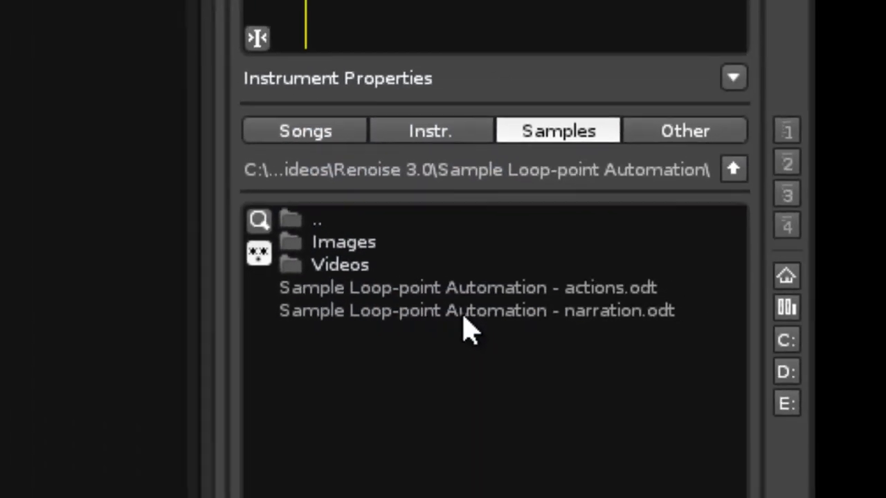
Step: Load narration.odt as a 44100 Hz mono sample and preview it with a note key
double_click(462, 315)
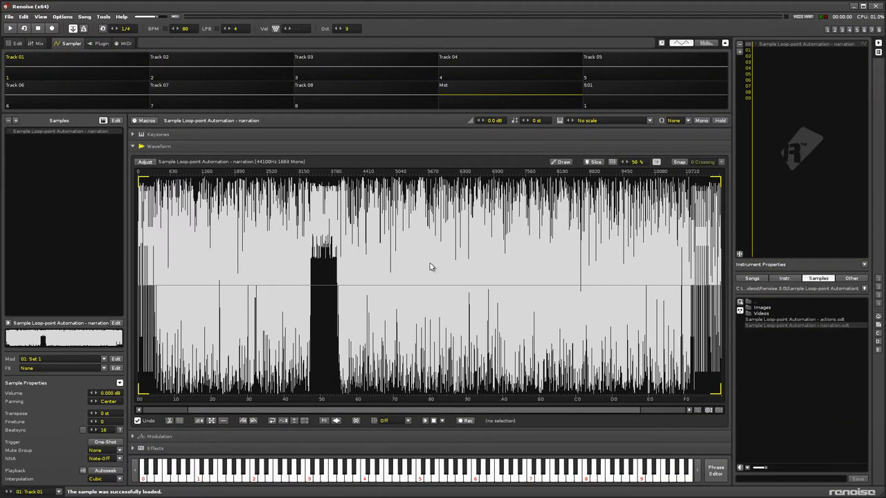
key(z)
scroll(429, 266, up, 15)
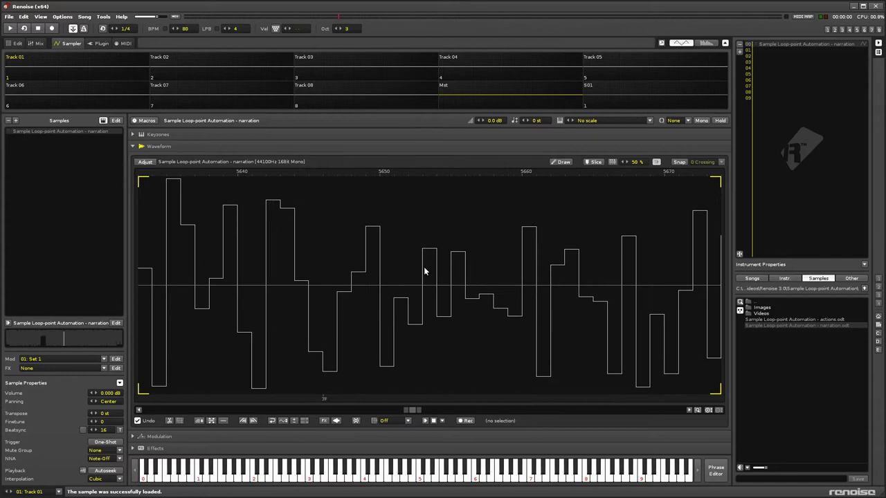
drag(424, 272, 600, 272)
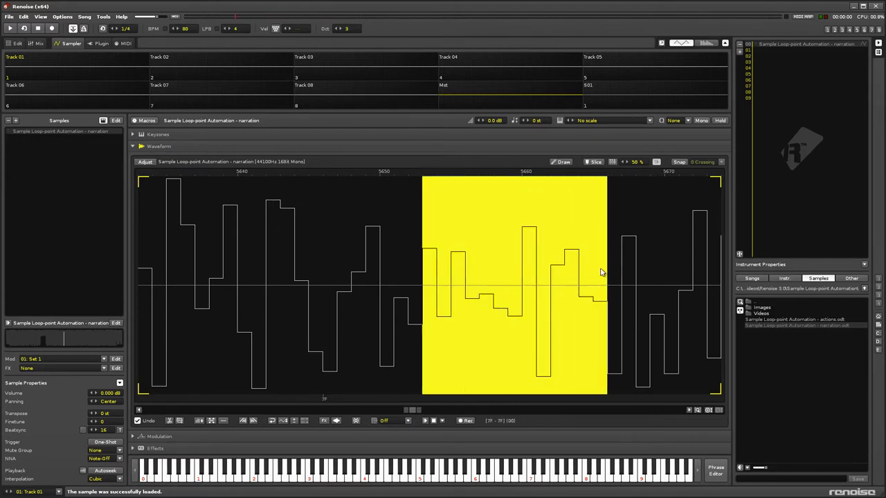
drag(601, 273, 427, 272)
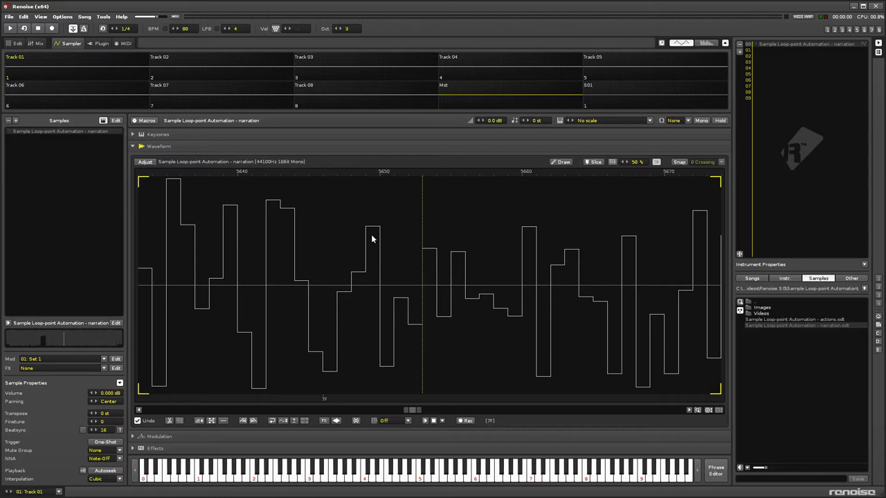
scroll(372, 238, down, 5)
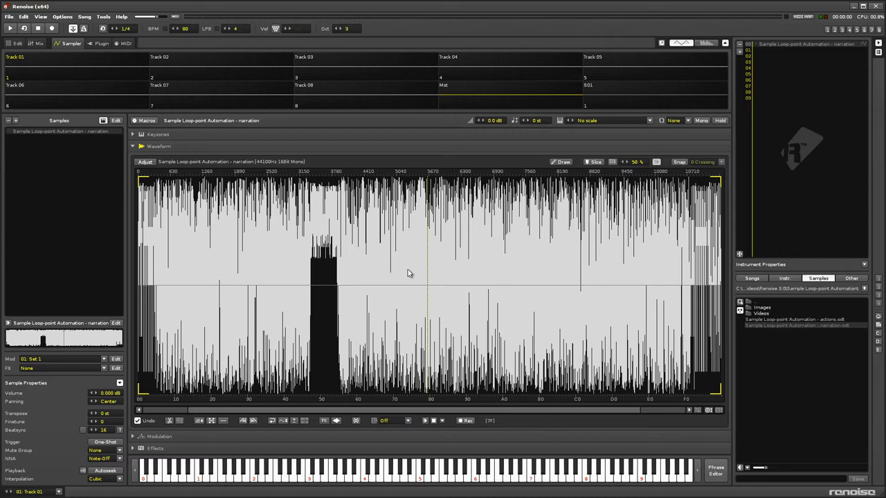
scroll(407, 270, up, 8)
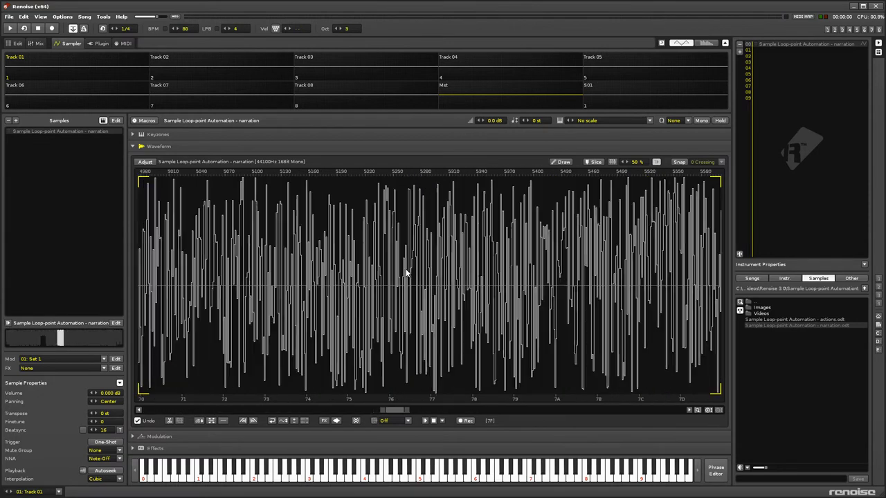
scroll(405, 273, up, 3)
Step: Loop the narration on the single sample at position 5264 and play the tiny loop
drag(432, 208, 456, 183)
right_click(456, 184)
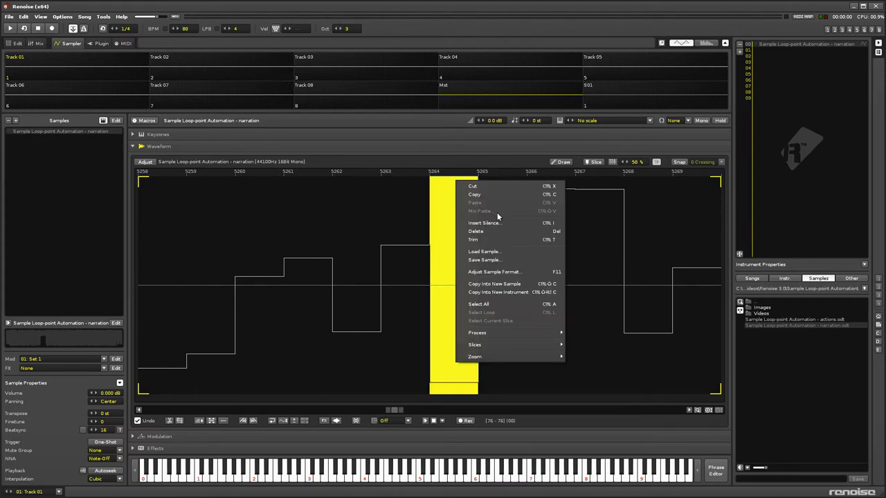
mouse_move(530, 334)
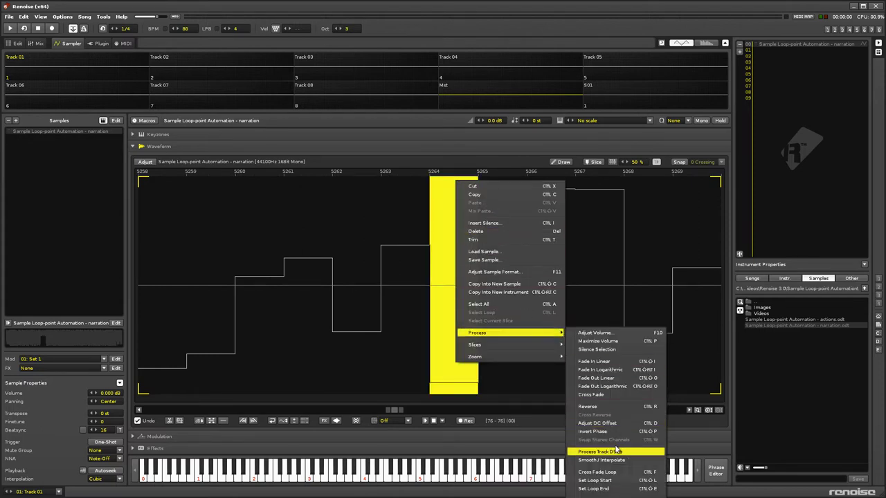
click(616, 482)
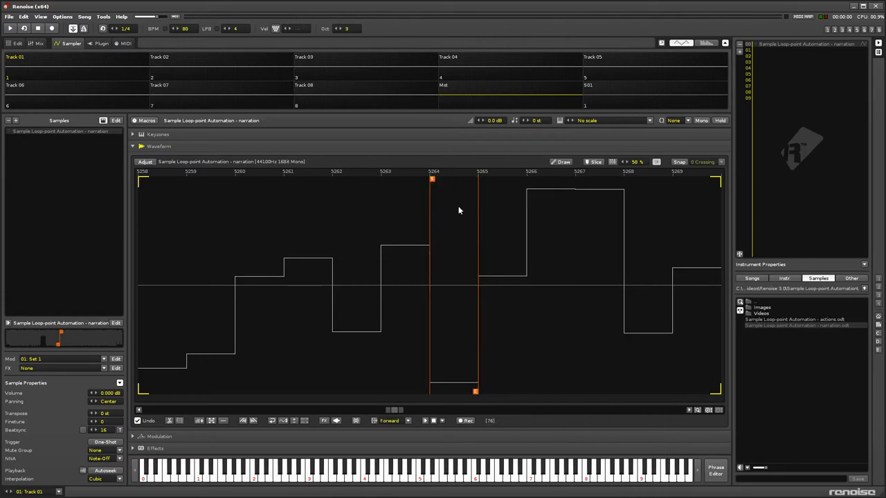
key(z)
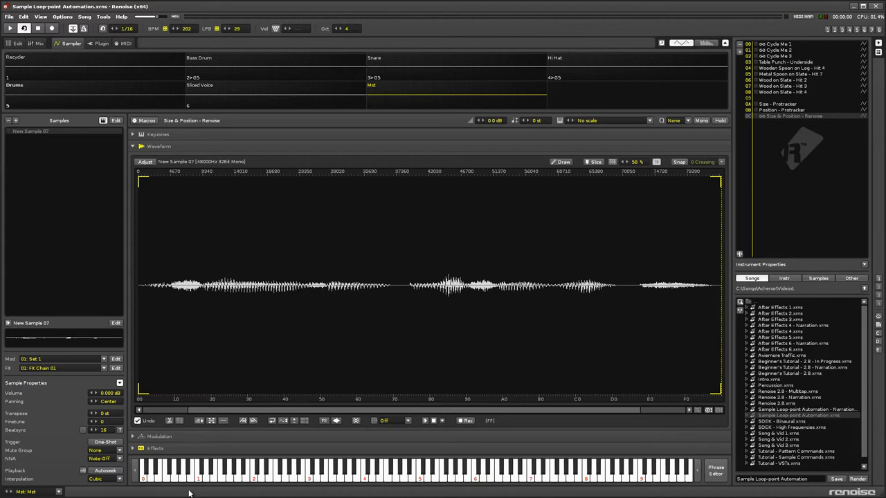
Step: Play the Size & Position - Renoise instrument's 48 kHz sample
key(space)
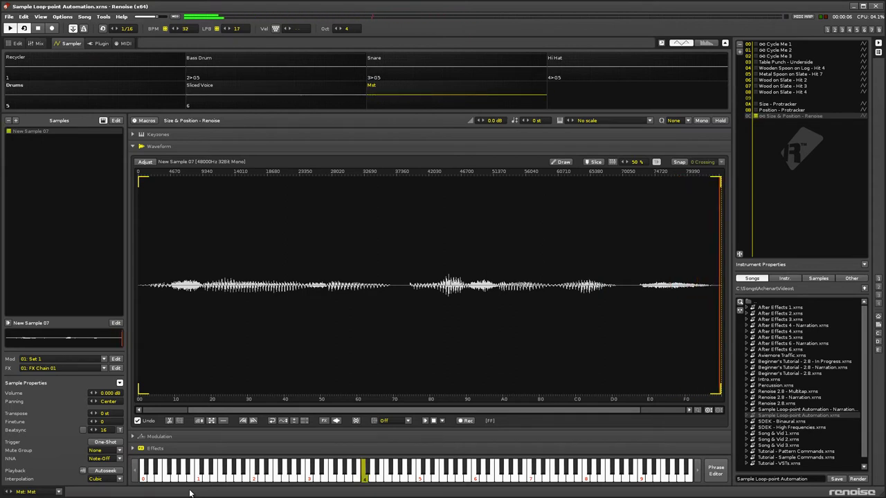
Step: Add Signal Follower and Key Tracker devices to FX Chain 01 from the Effects list
click(153, 449)
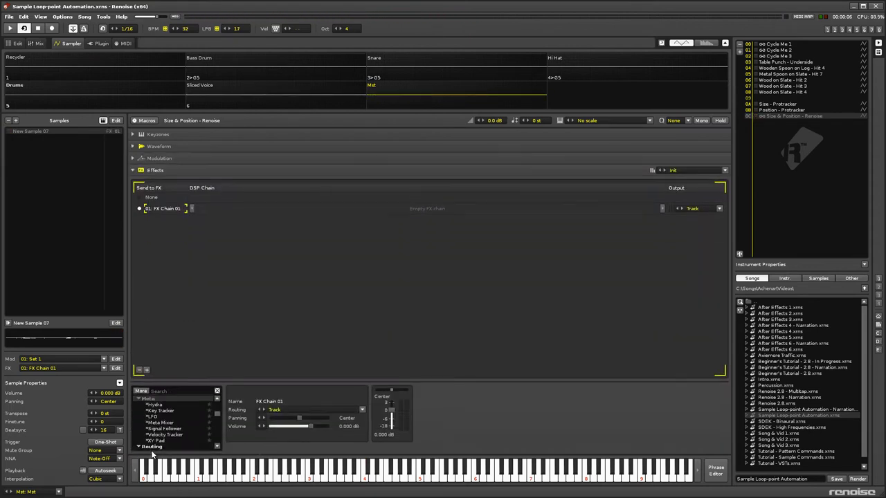
double_click(160, 429)
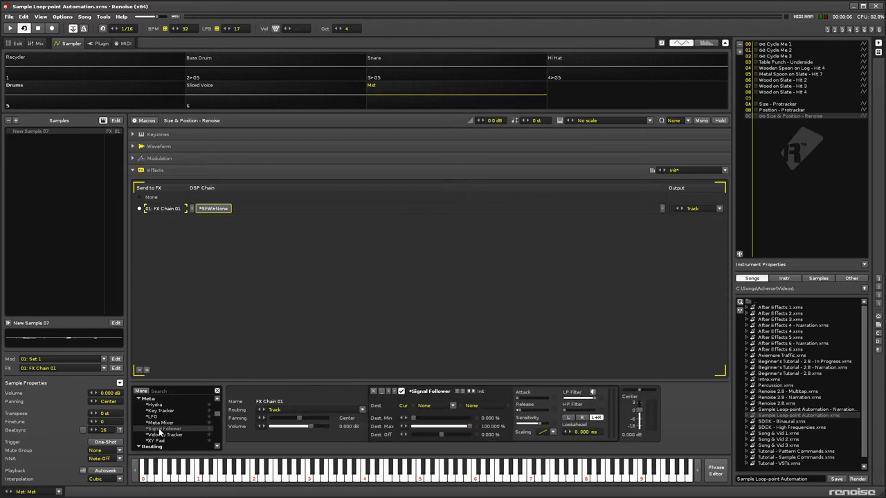
double_click(161, 411)
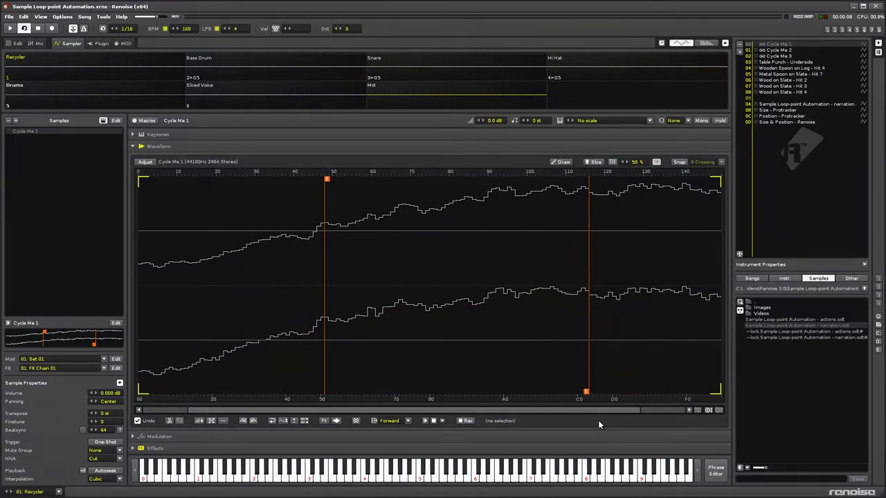
Step: Start song playback and drag the Cycle Me 1 loop-end marker slightly later
key(space)
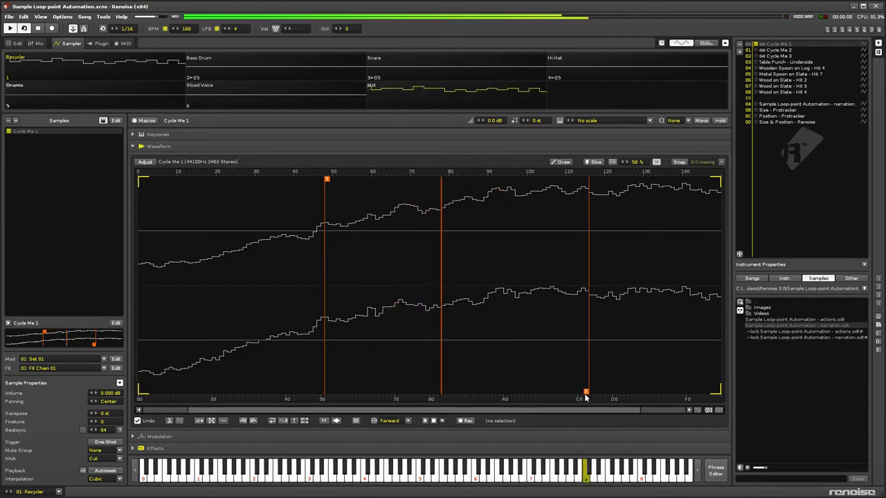
mouse_move(586, 396)
mouse_down()
mouse_move(597, 395)
mouse_move(533, 381)
mouse_up()
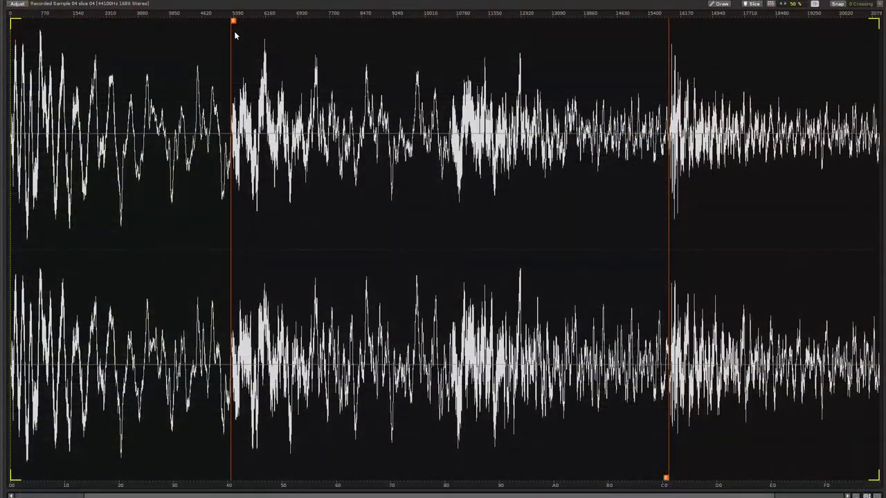
Step: Set a Forward loop from about 1150 past the noisy attack to about 4350, then play it
mouse_move(232, 22)
mouse_down()
mouse_move(427, 33)
mouse_move(453, 48)
mouse_move(451, 20)
mouse_move(509, 40)
mouse_up()
scroll(449, 65, up, 10)
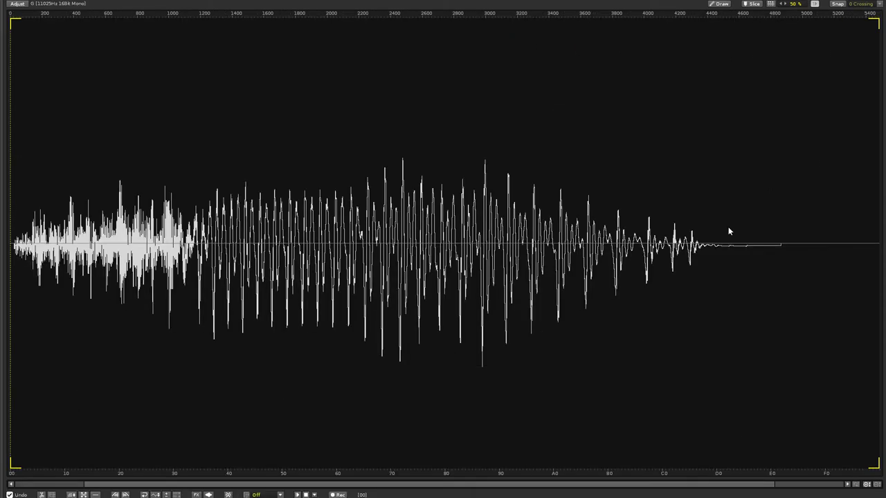
click(280, 495)
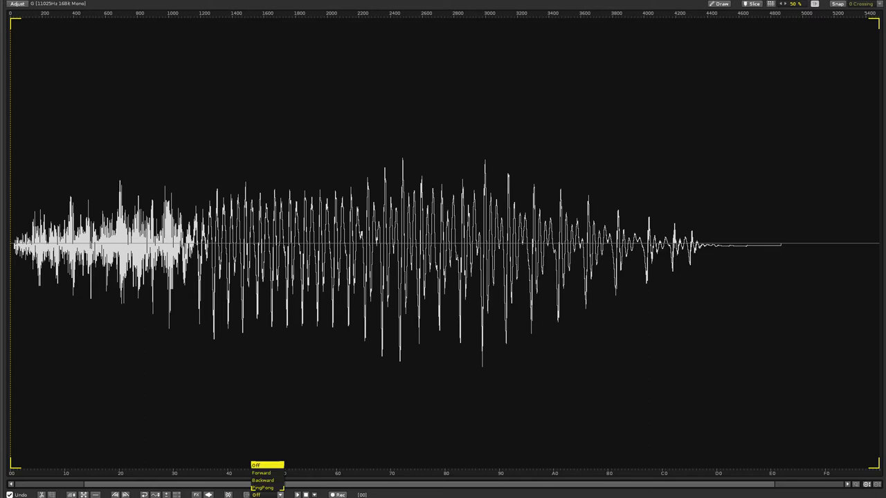
click(269, 473)
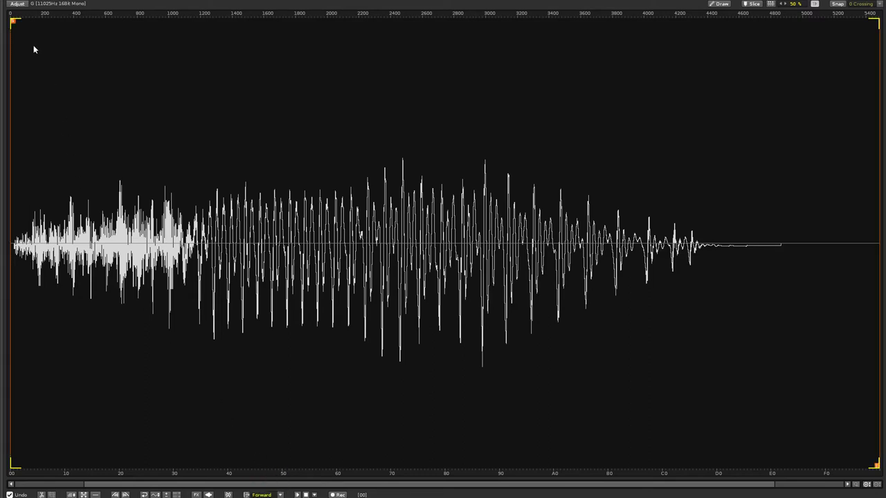
drag(15, 26, 196, 74)
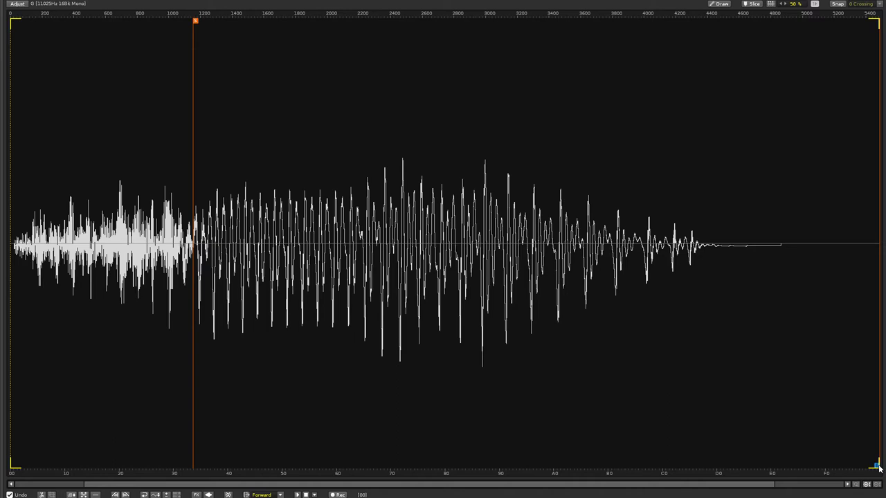
drag(877, 468, 698, 467)
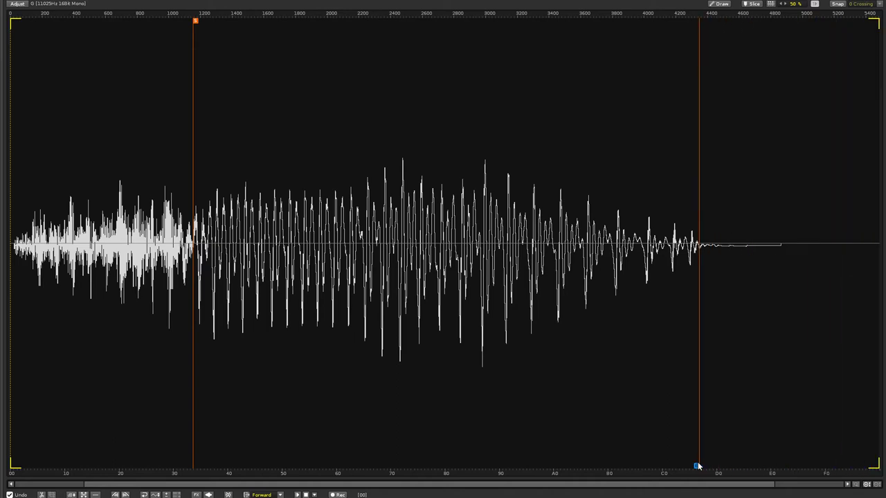
drag(698, 467, 698, 467)
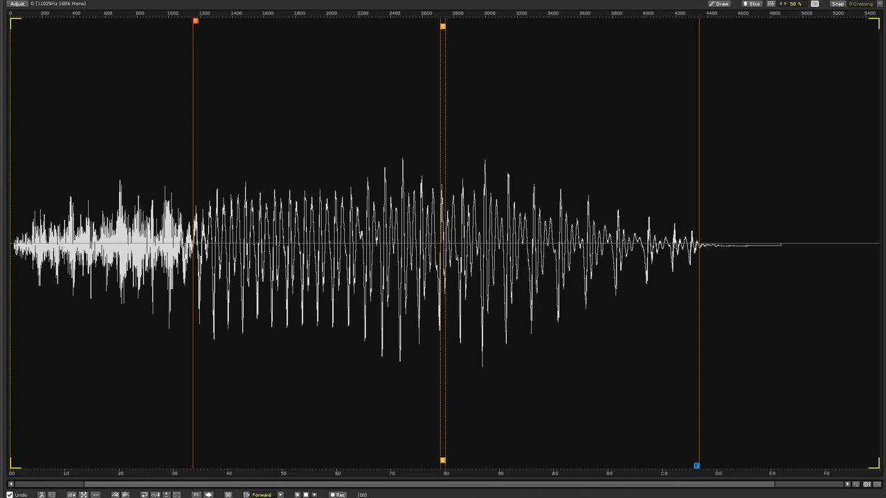
key(space)
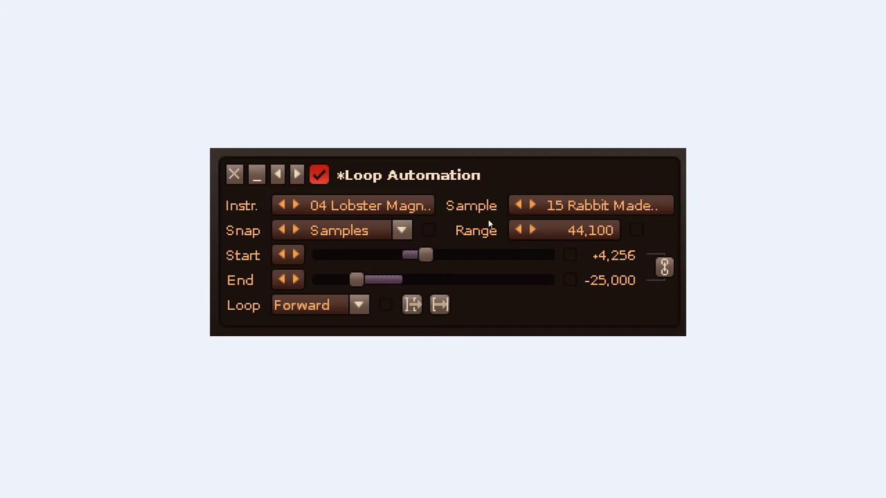
click(403, 233)
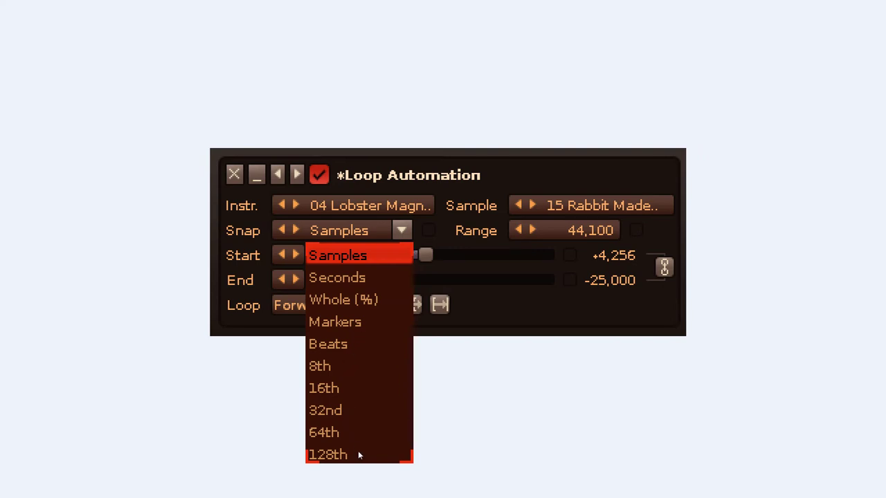
key(Escape)
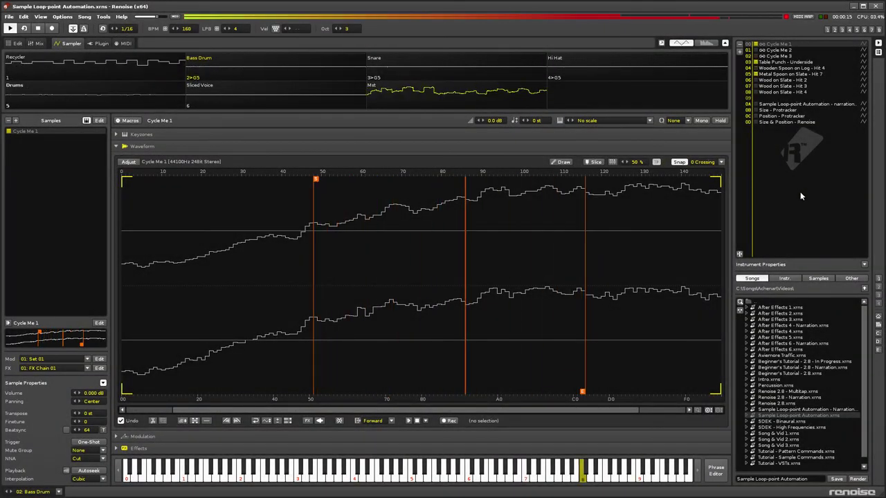
Step: Alternate Cycle Me 1 with Cycle Me 2 and 3 during playback, ending on Cycle Me 1
key(ctrl+Down)
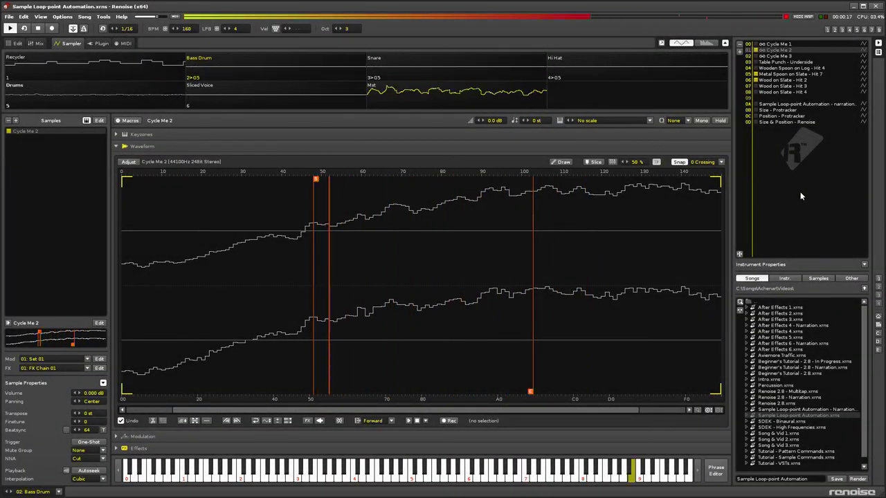
key(ctrl+Up)
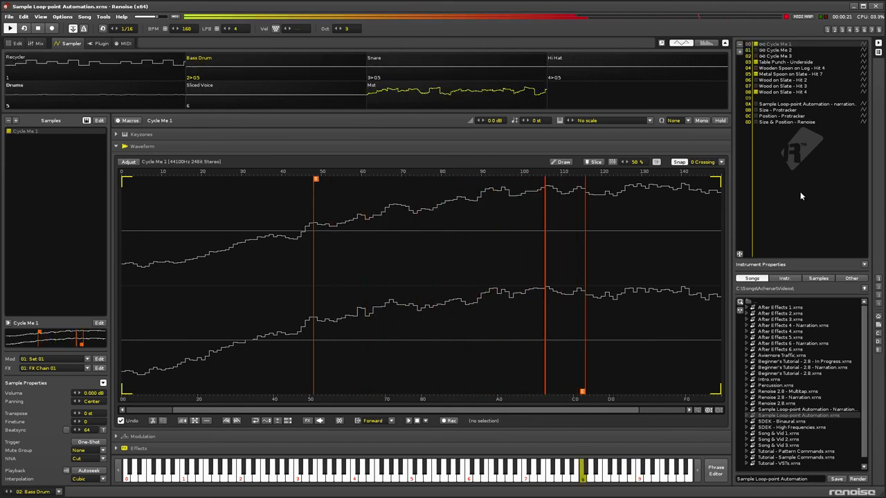
key(ctrl+Down)
key(ctrl+Down)
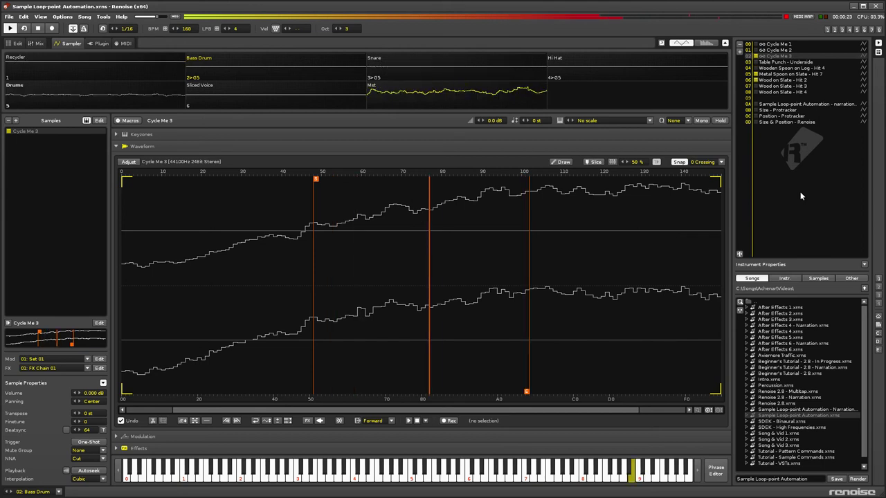
key(ctrl+Up)
key(ctrl+Up)
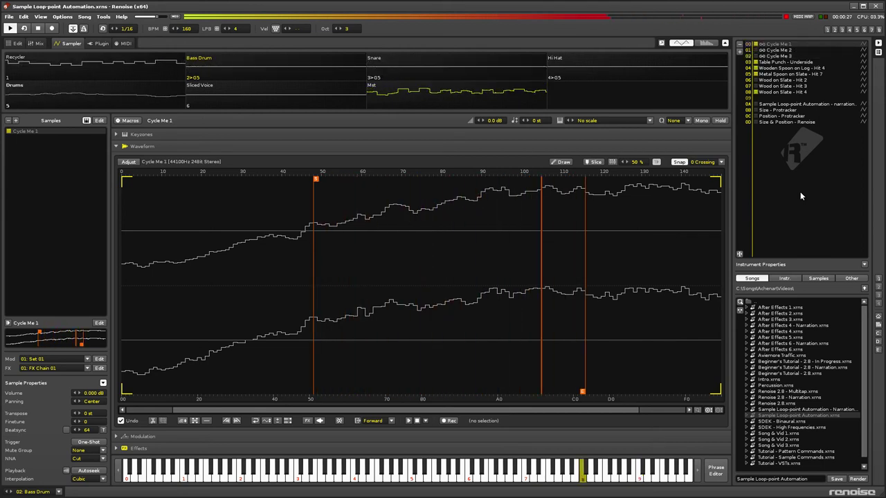
key(ctrl+Down)
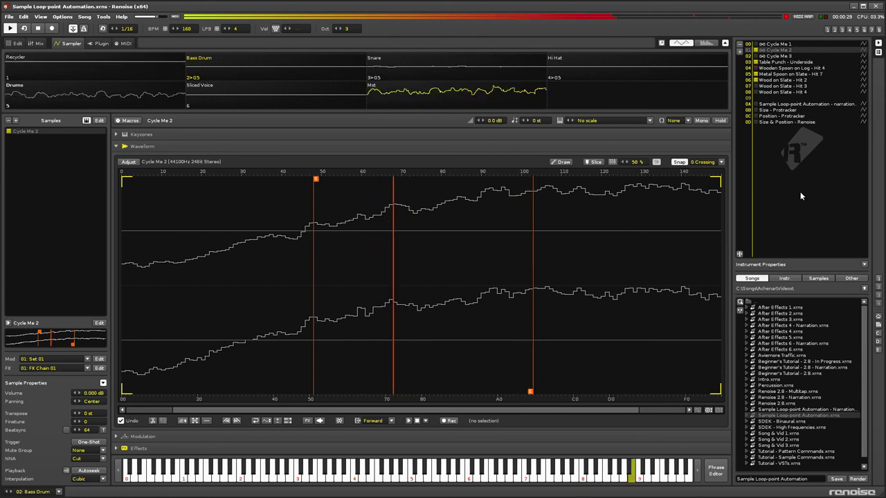
key(ctrl+Up)
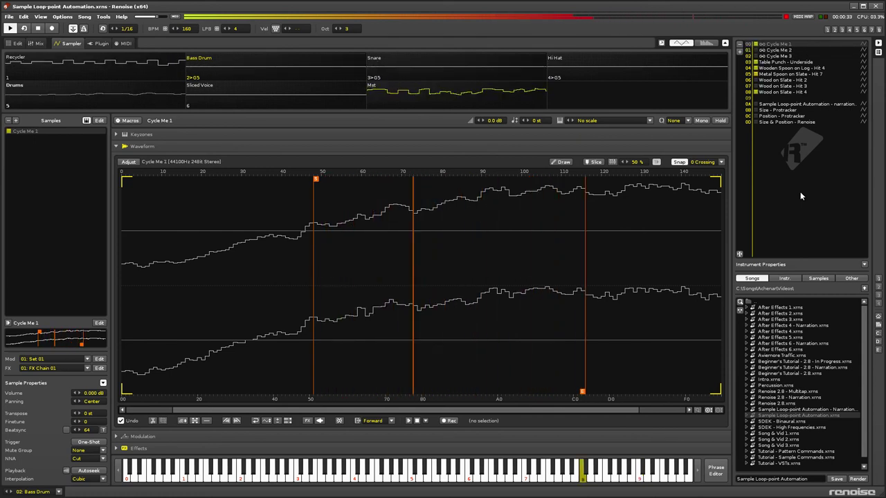
key(ctrl+Down)
key(ctrl+Down)
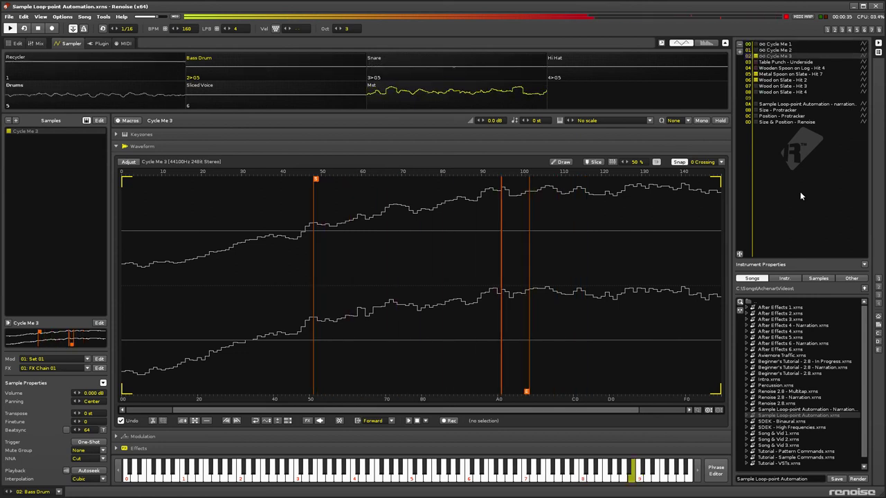
key(ctrl+Up)
key(ctrl+Up)
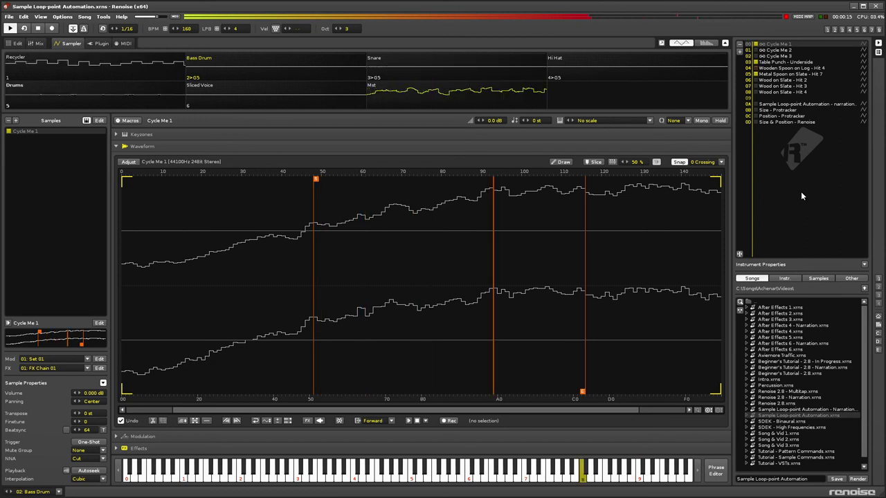
key(ctrl+Down)
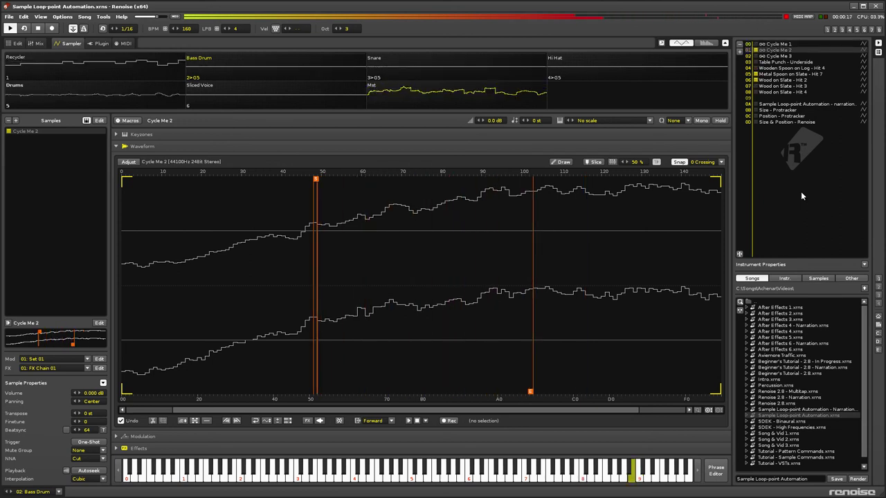
key(ctrl+Up)
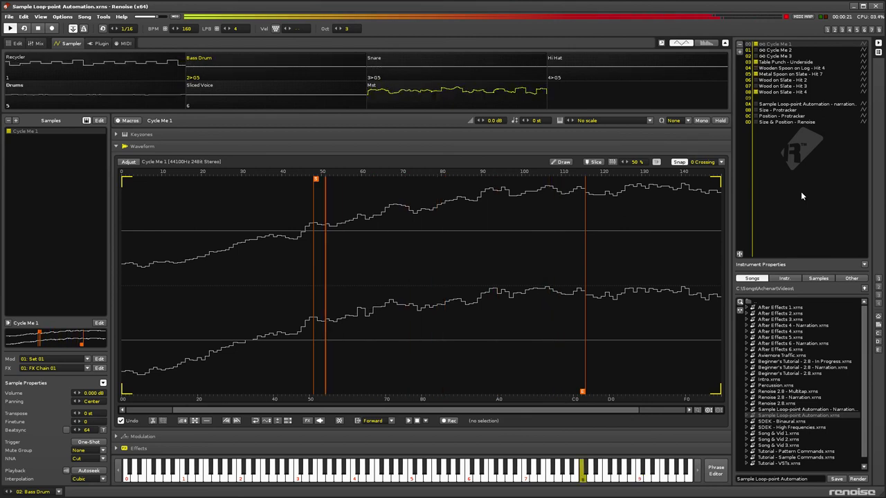
key(ctrl+Down)
key(ctrl+Down)
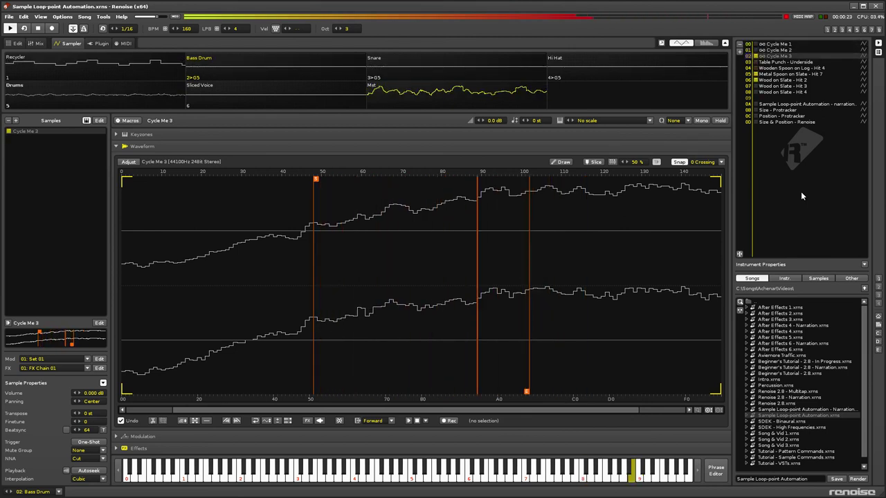
key(ctrl+Up)
key(ctrl+Up)
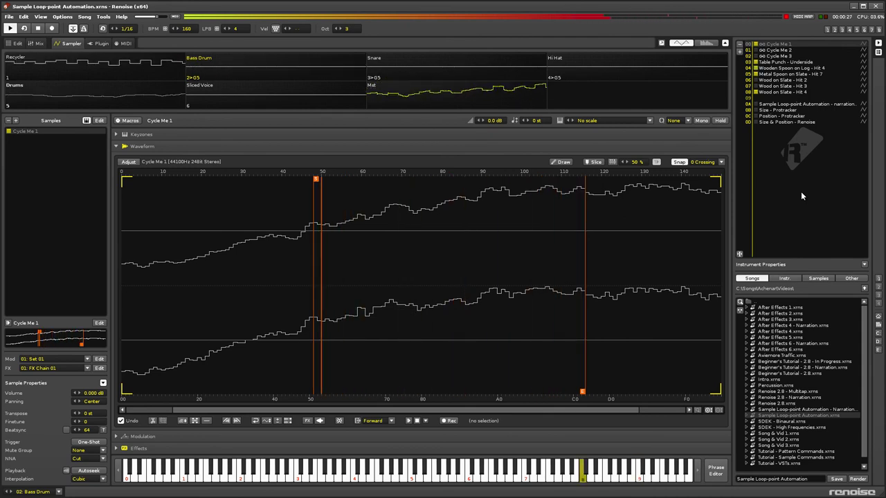
Step: Cycle through Cycle Me 2, 1, 3, 1 and back to 2 to compare loop points during playback
key(ctrl+Down)
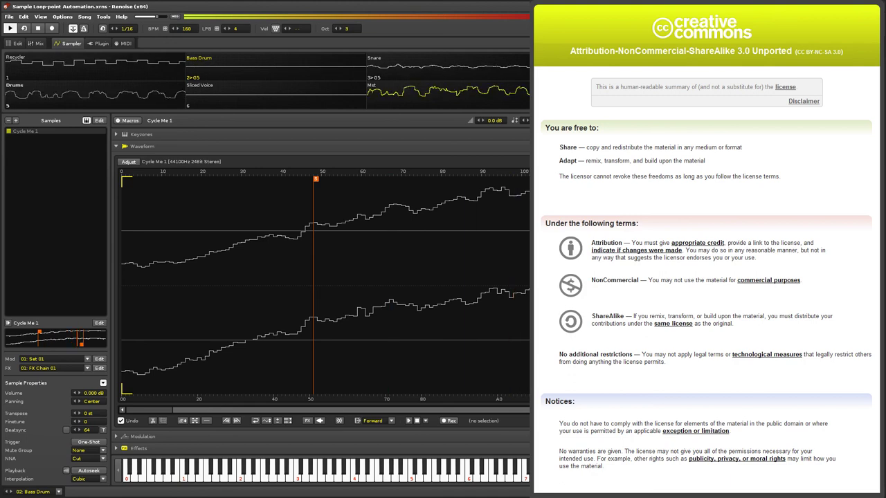
key(ctrl+Down)
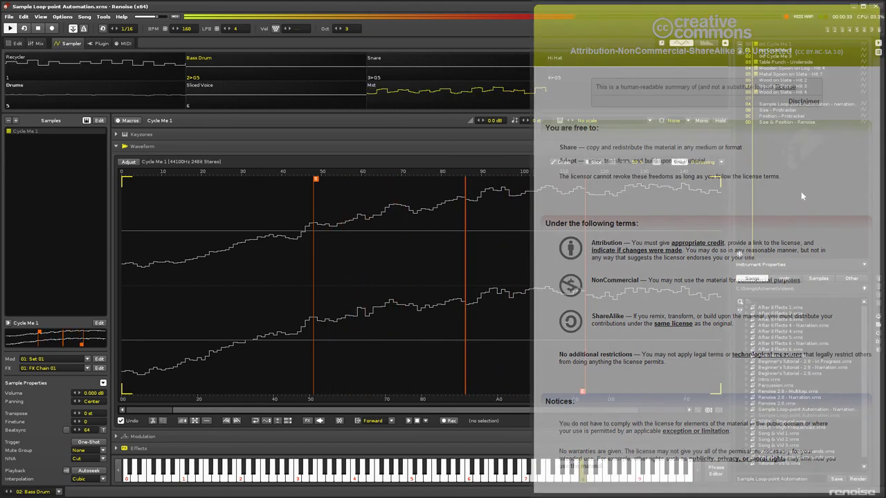
key(ctrl+Down)
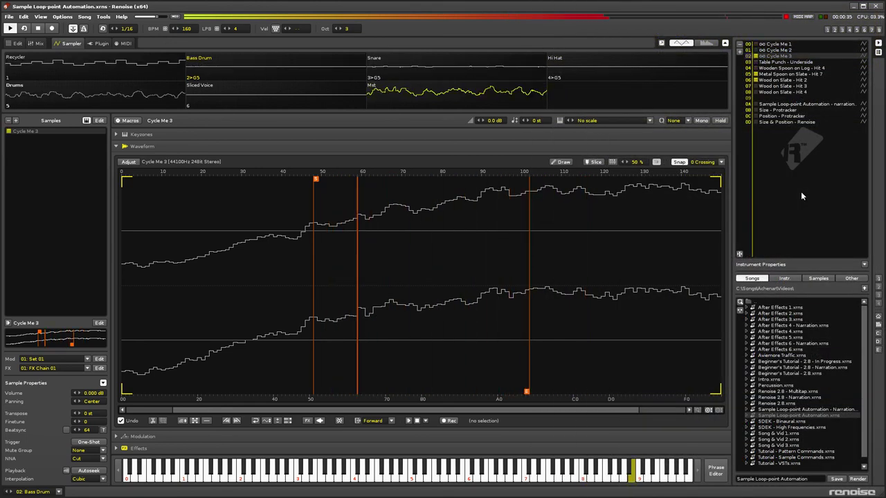
key(ctrl+Up)
key(ctrl+Up)
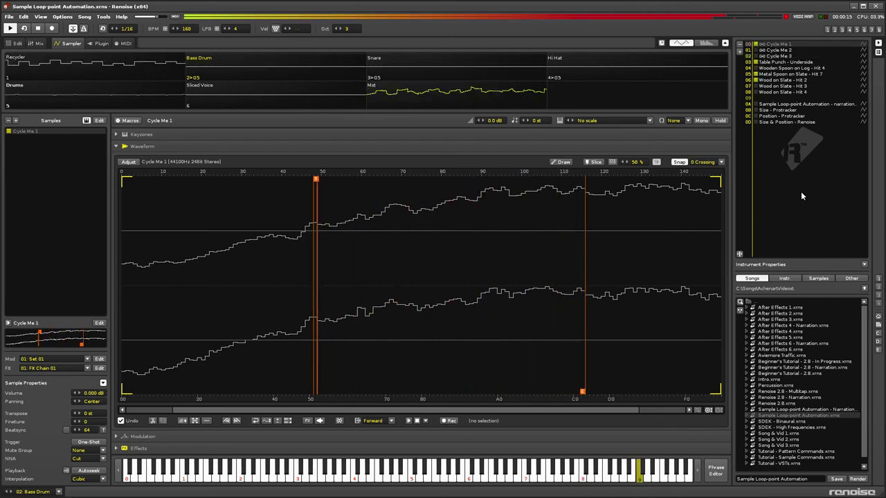
key(ctrl+Down)
Step: Step through Cycle Me 2, 1 and 3 with 48000 Hz Audio preferences showing
key(ctrl+comma)
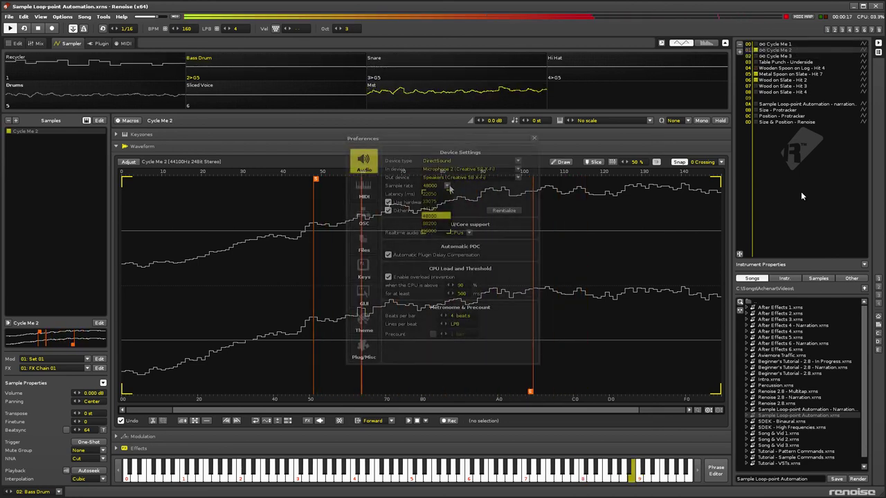
key(ctrl+Up)
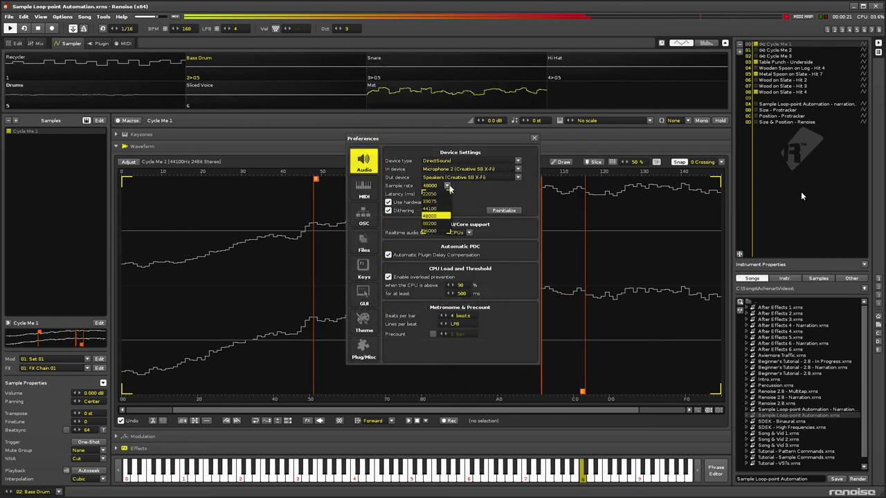
key(ctrl+Down)
key(ctrl+Down)
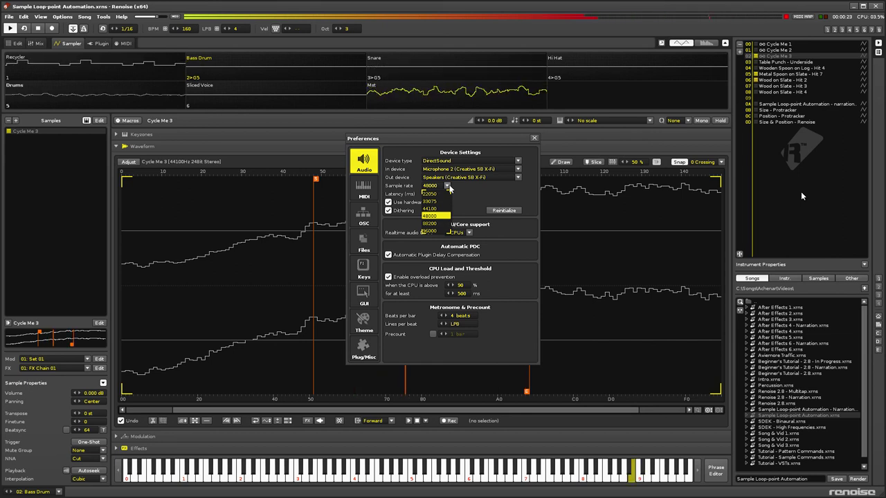